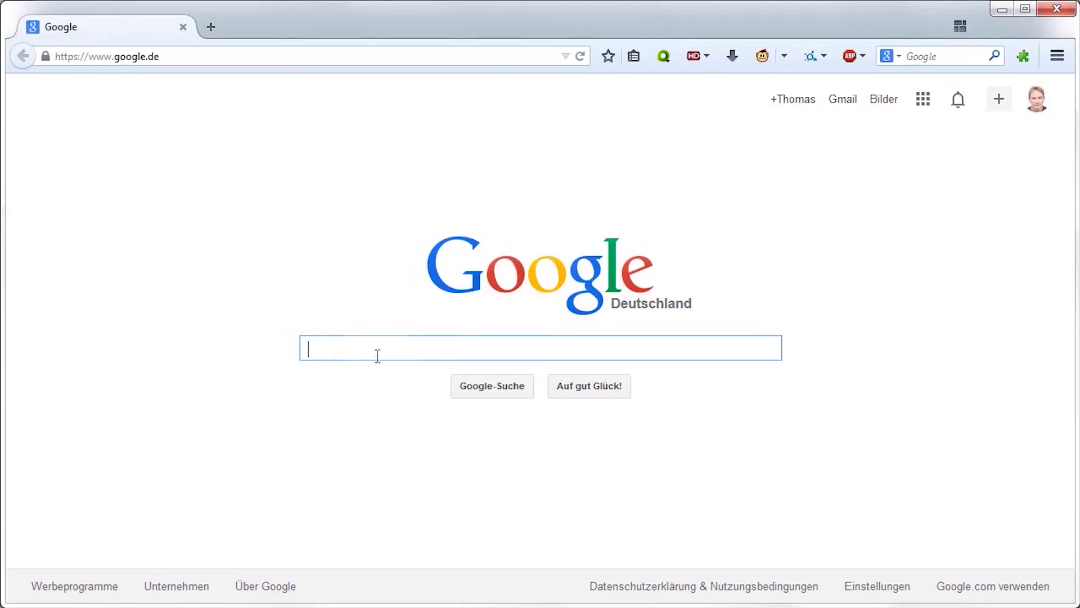
- Search Google for 'printrbot driver' and save serial_install.exe from the Windows 8 driver guide
text(printrbot dri)
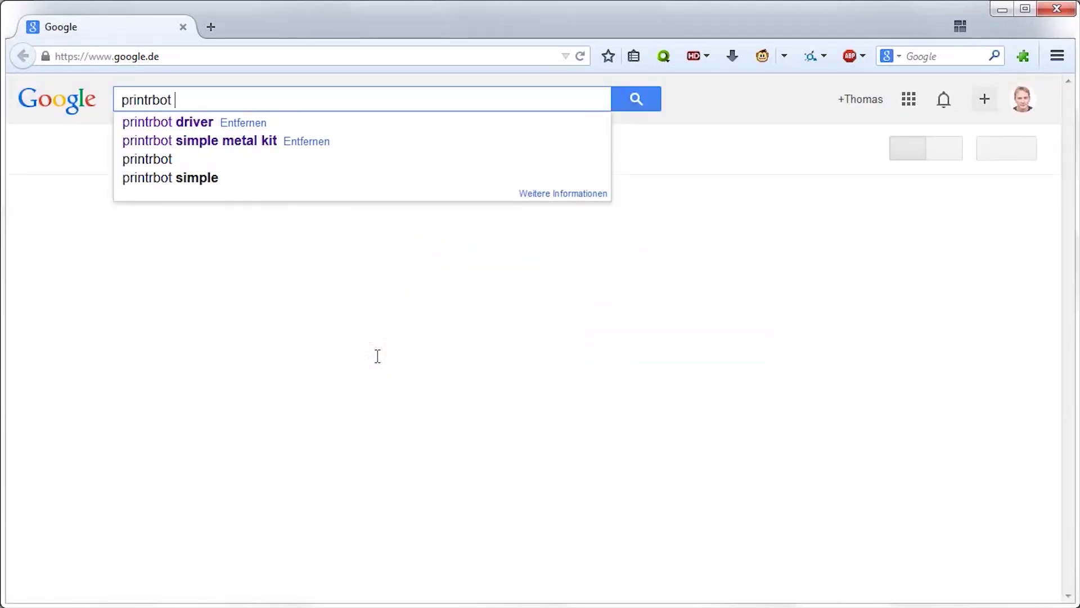
text(ver)
key(Return)
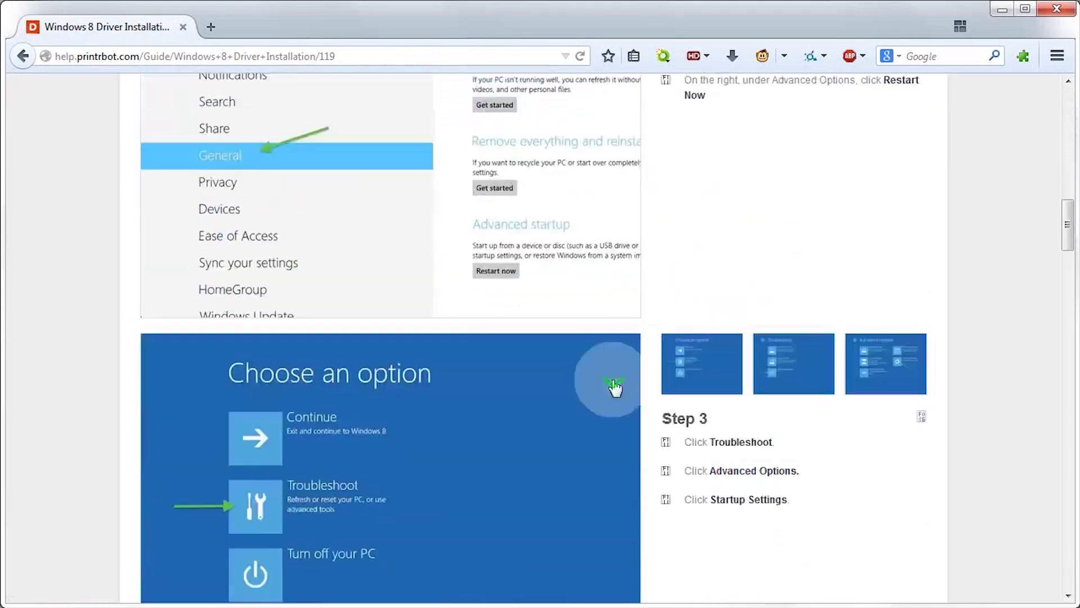
scroll(615, 386, down, 6)
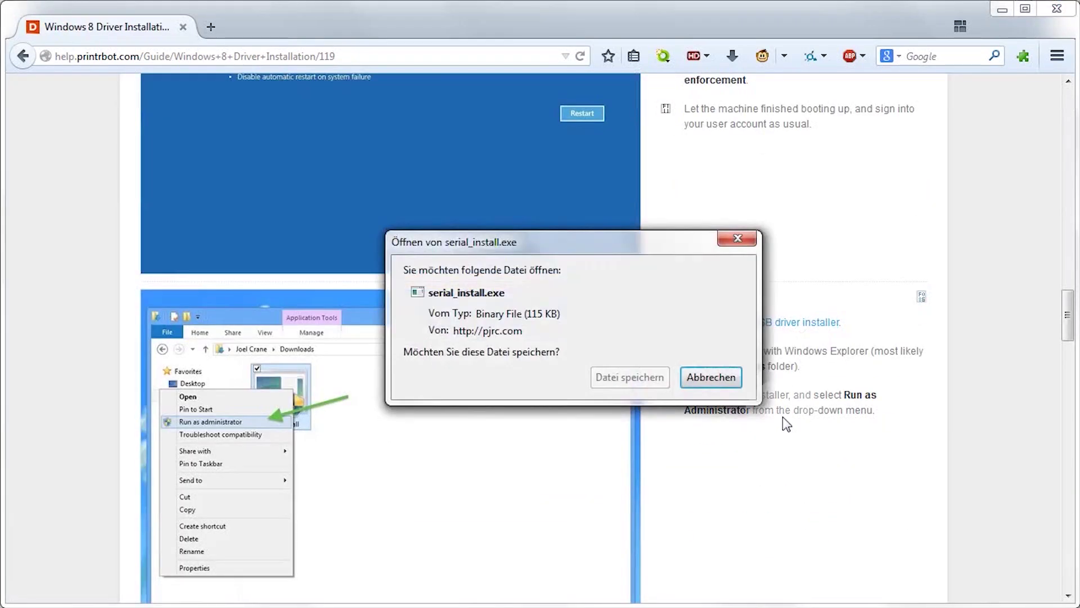
click(607, 378)
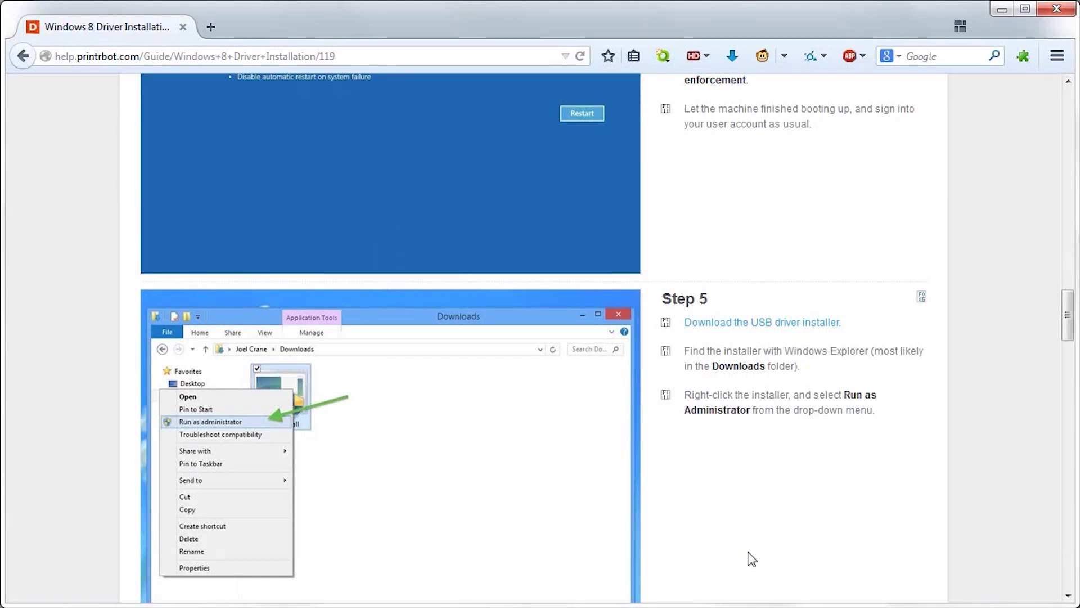
- Search 'cura ultimaker' and save the Cura_14.07 Windows 7 installer from software.ultimaker.com
key(alt+Left)
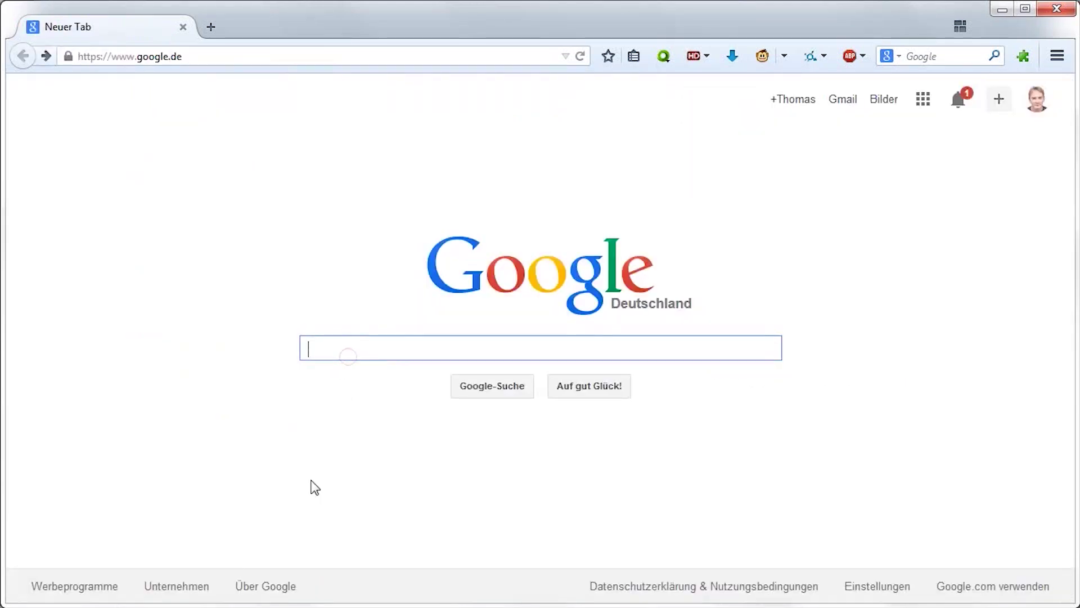
text(cura ultimaker)
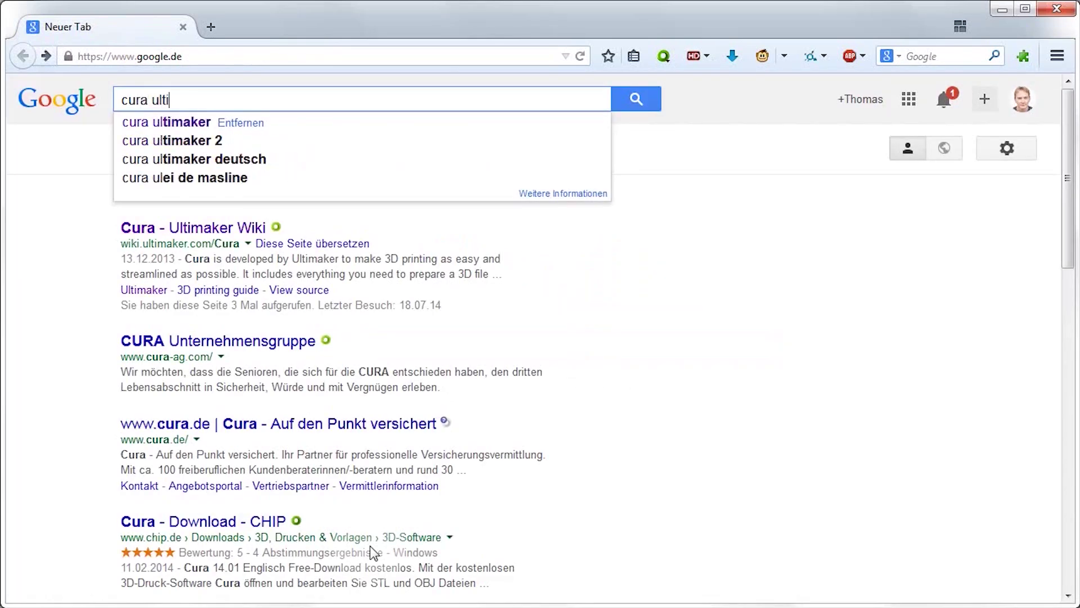
key(Return)
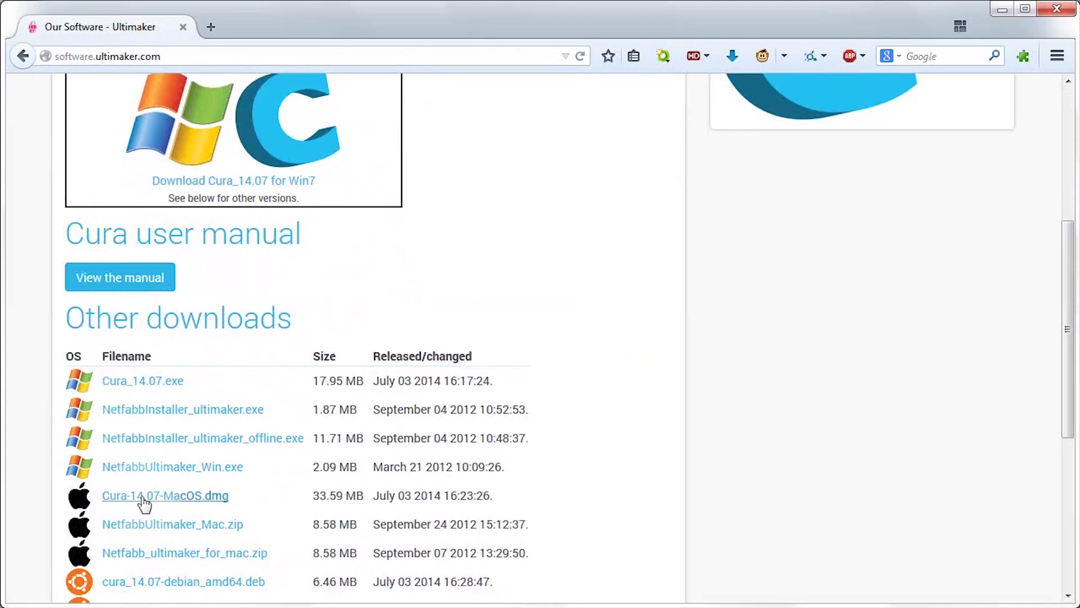
scroll(144, 502, down, 3)
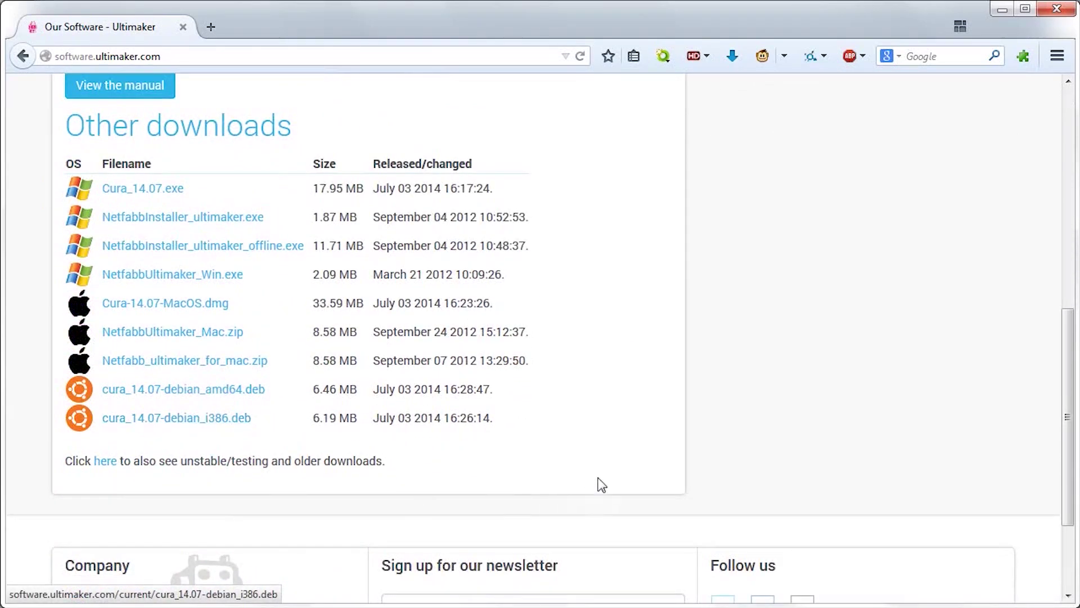
scroll(610, 456, up, 9)
click(217, 471)
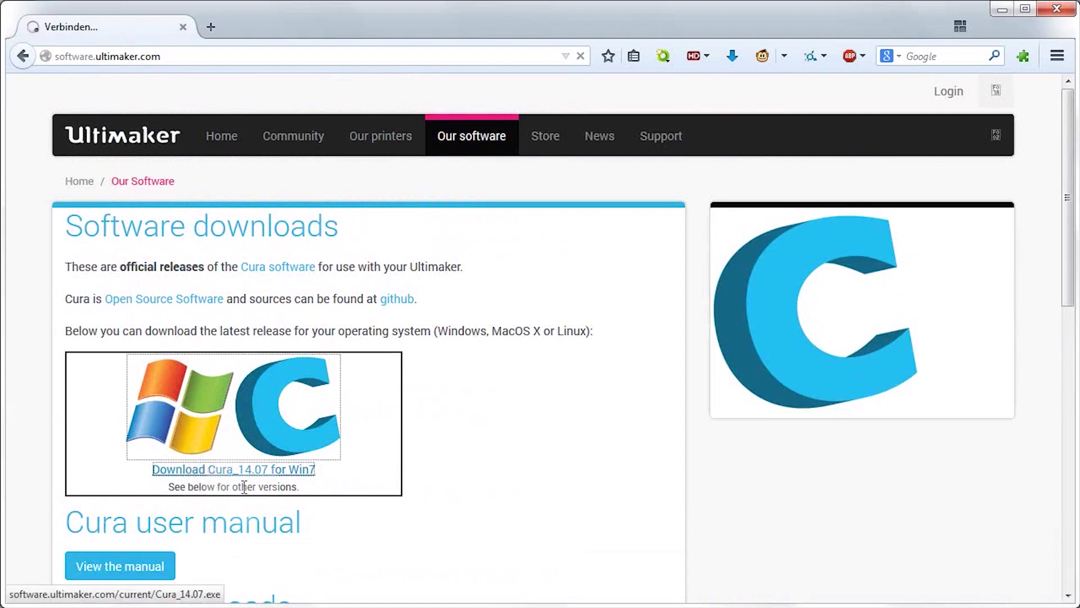
click(612, 378)
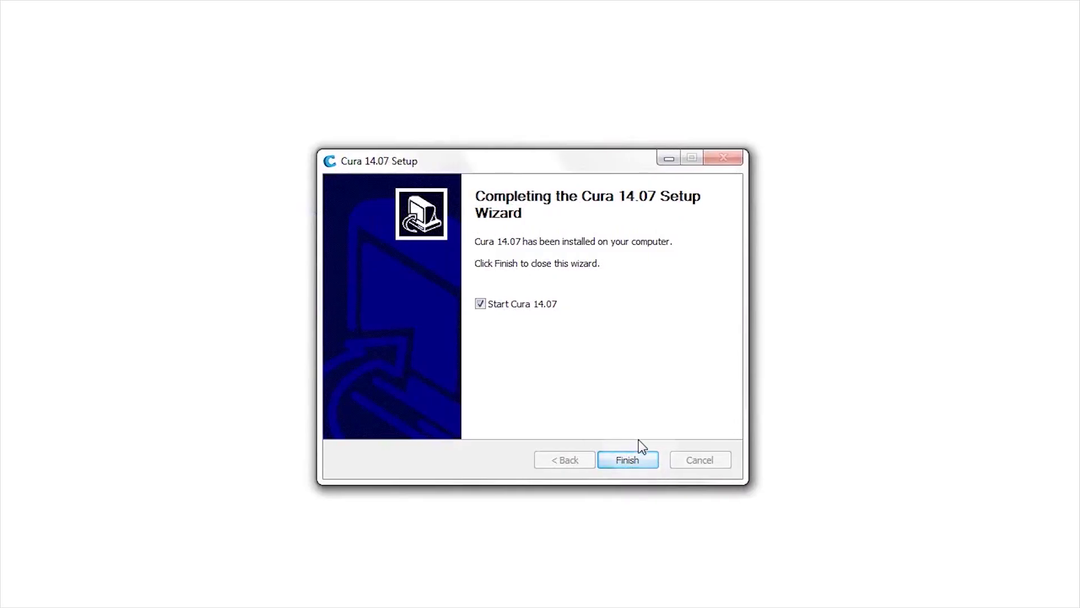
- Finish the Cura 14.07 install and choose Printrbot Simple Metal in the first-run wizard
click(628, 461)
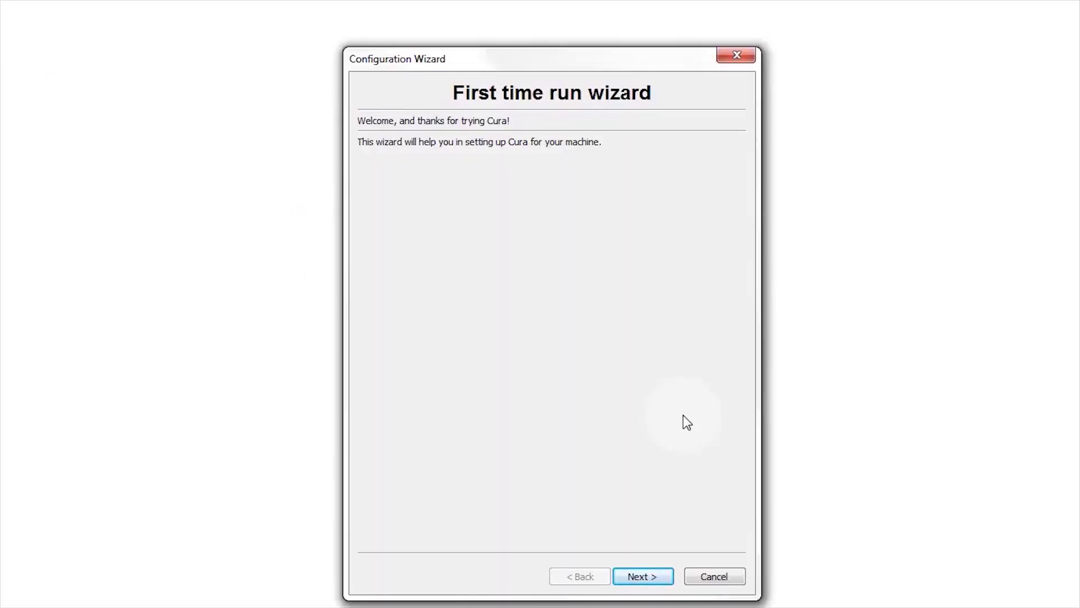
click(635, 581)
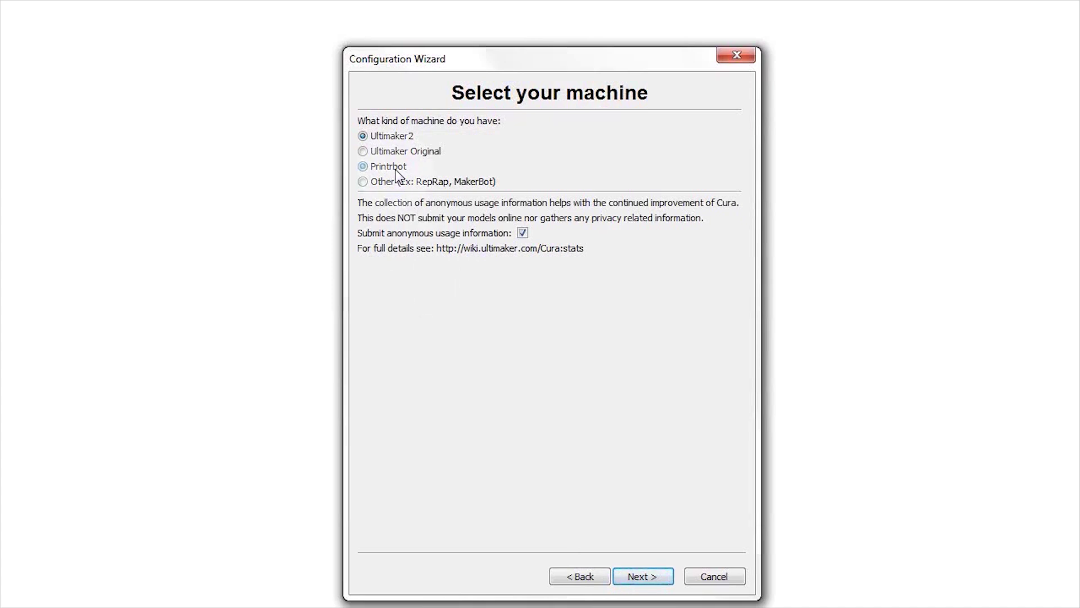
click(642, 578)
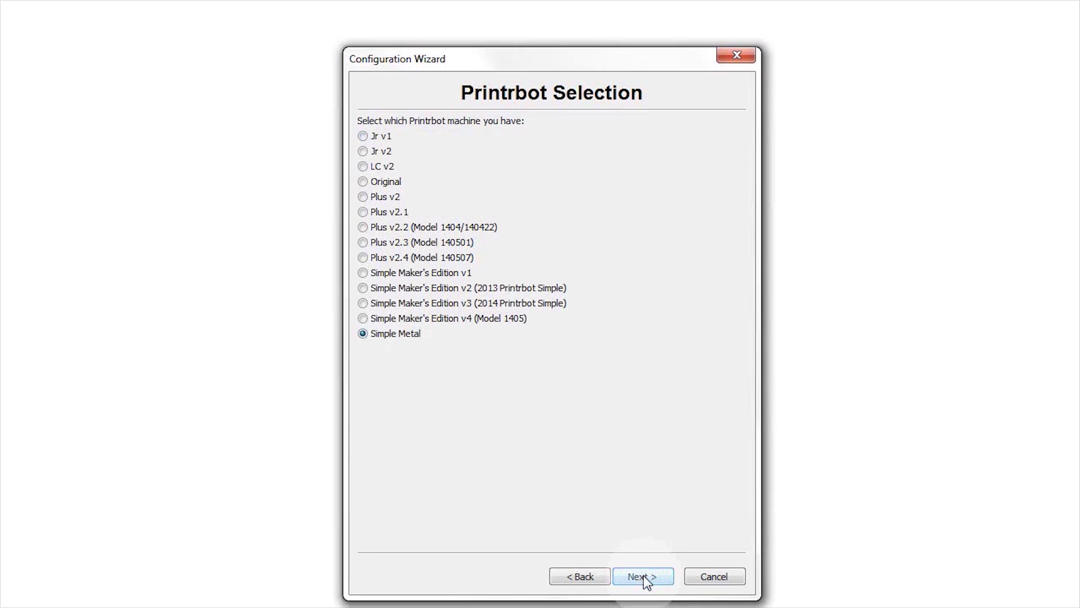
click(645, 580)
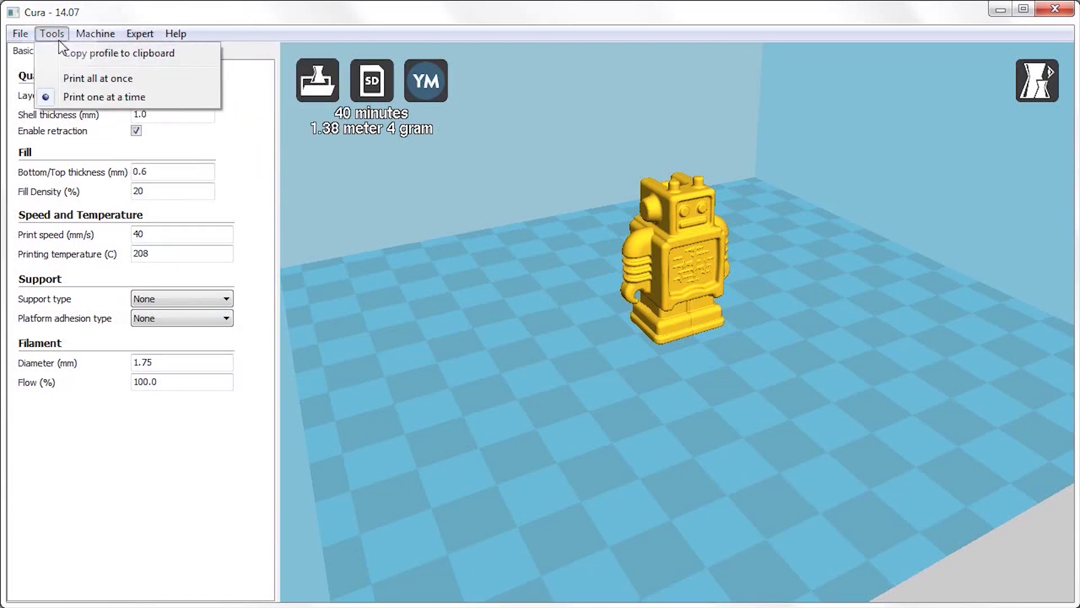
- In File > Preferences, set Printing window type to Pronterface UI and confirm with Ok
mouse_move(22, 34)
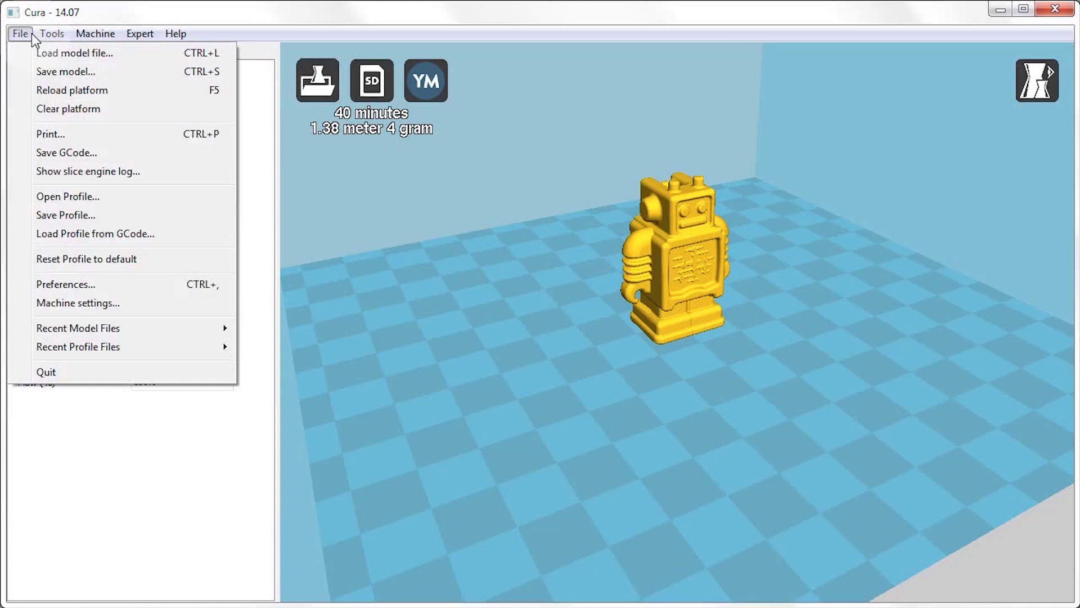
click(92, 285)
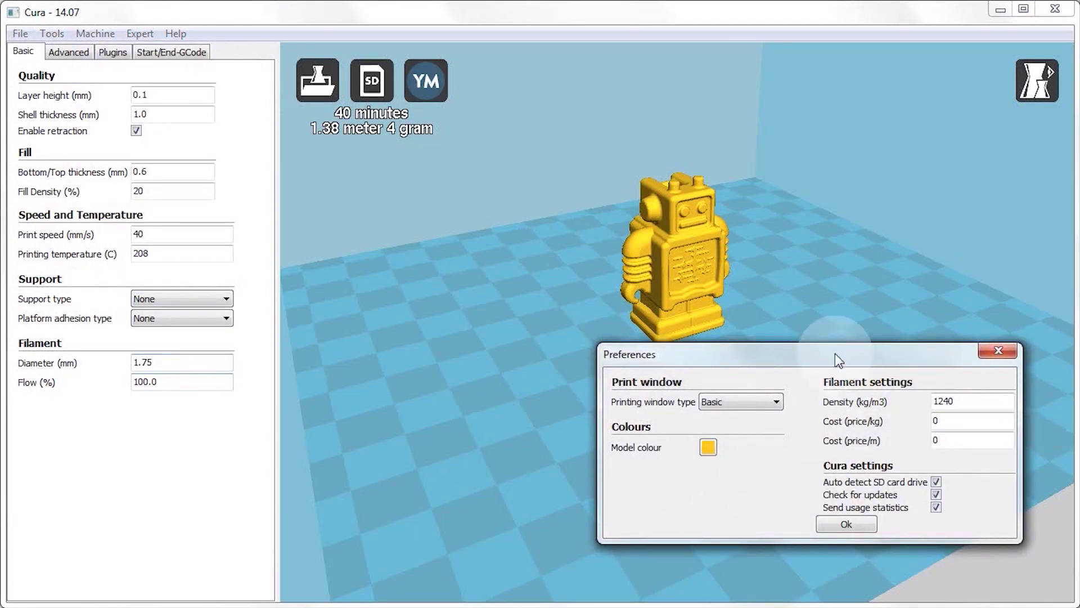
drag(739, 363, 664, 261)
click(666, 300)
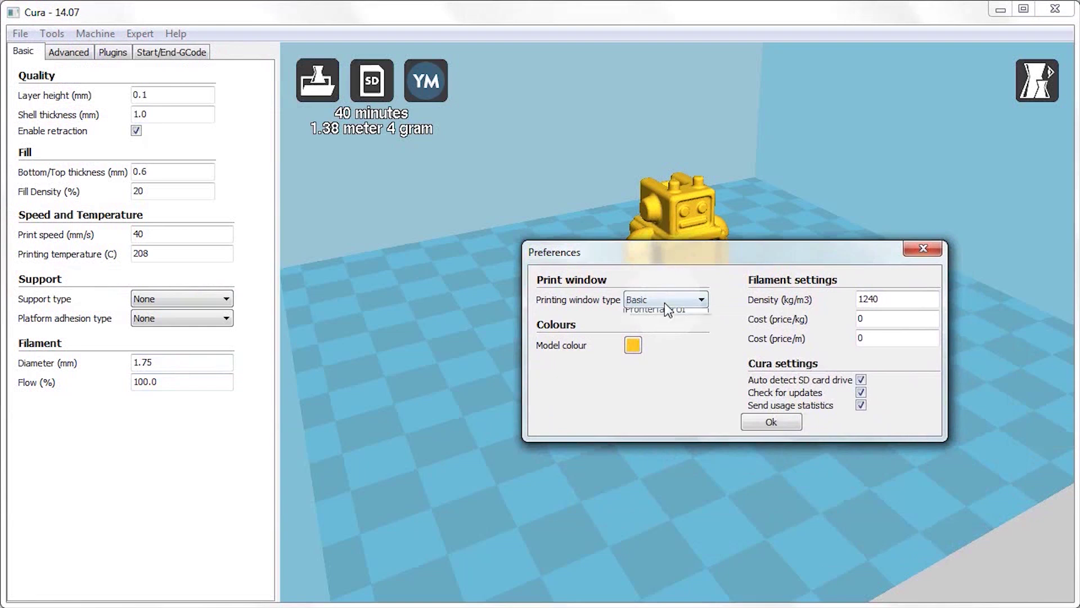
click(668, 326)
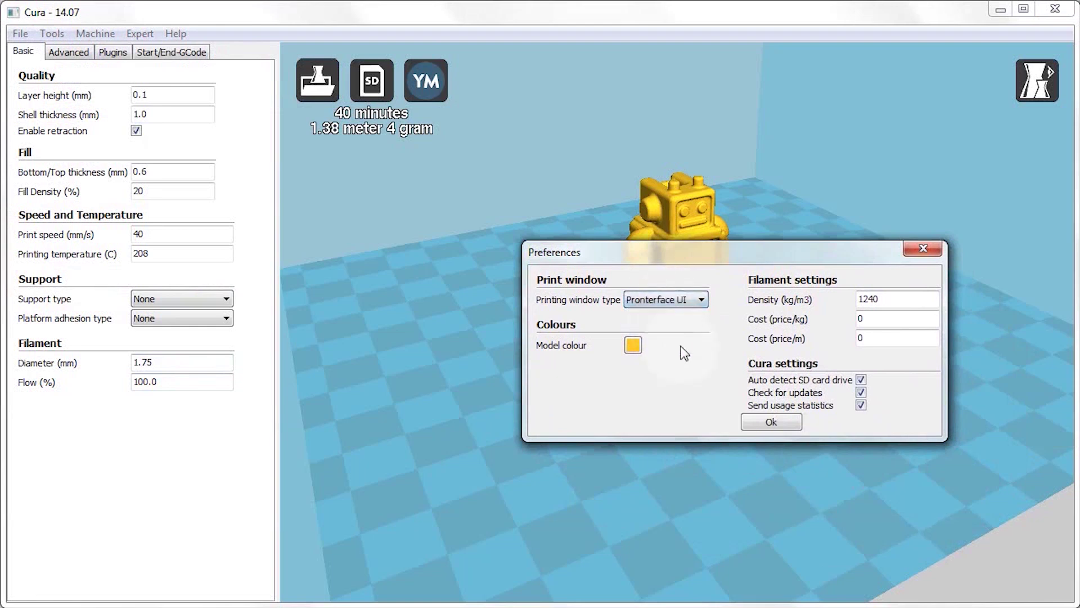
click(772, 422)
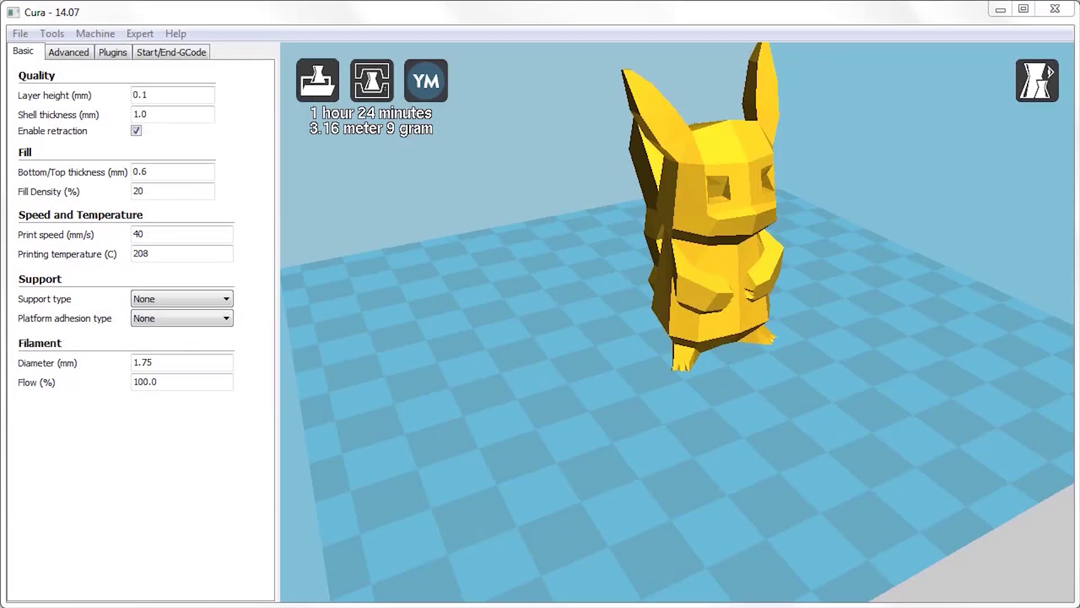
- Start printing the model over USB and accept the USB connection dialog
click(746, 368)
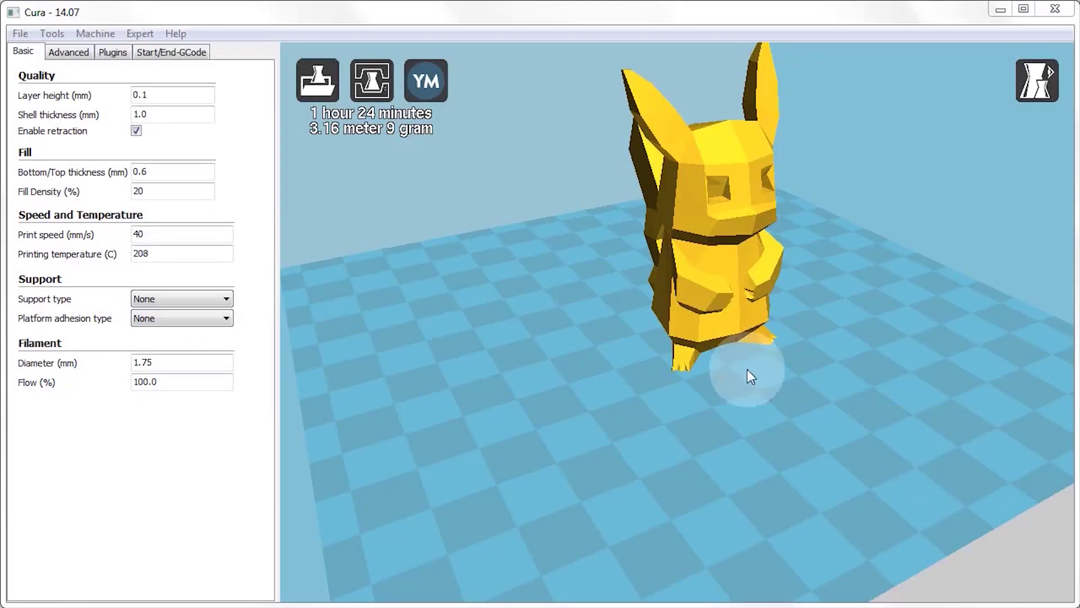
click(376, 66)
click(698, 444)
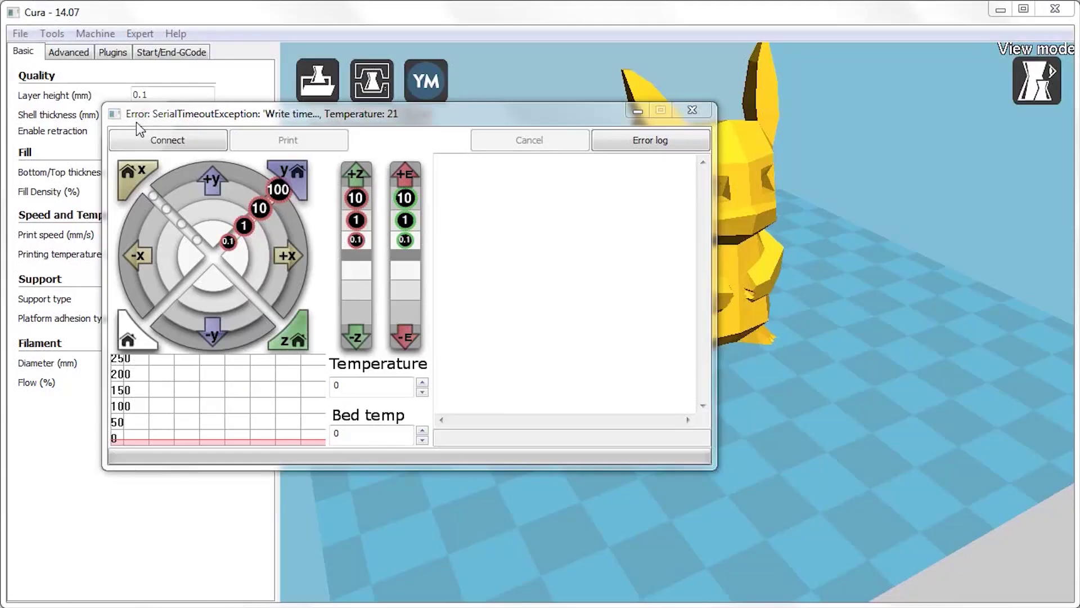
- Connect to the printer and home the Z axis from the jog panel
click(179, 139)
click(298, 339)
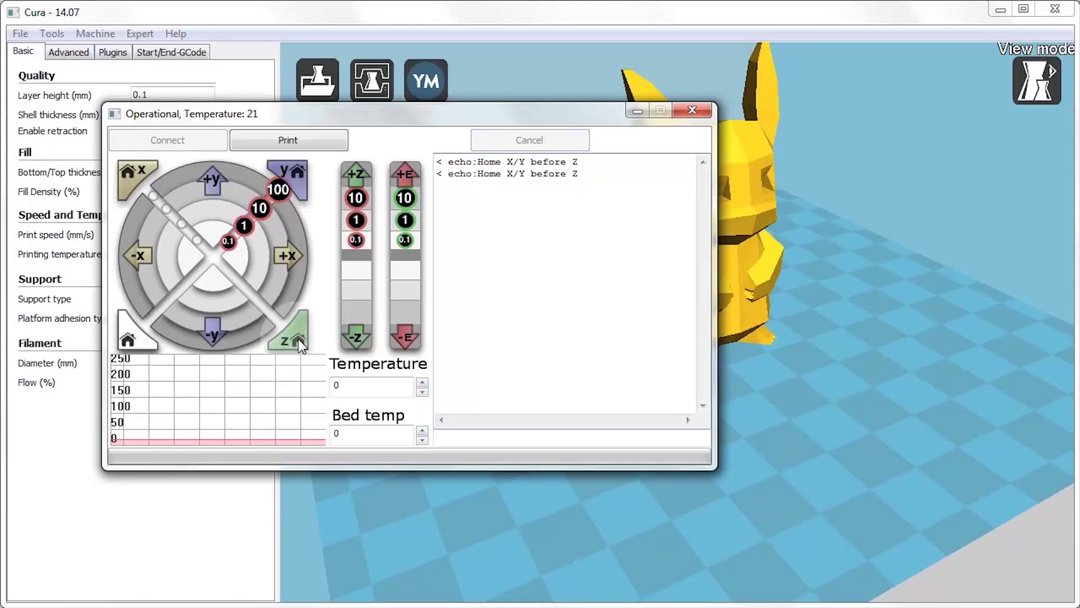
- Send the probe offset command M212Z-0.2 from the printer command line
click(454, 439)
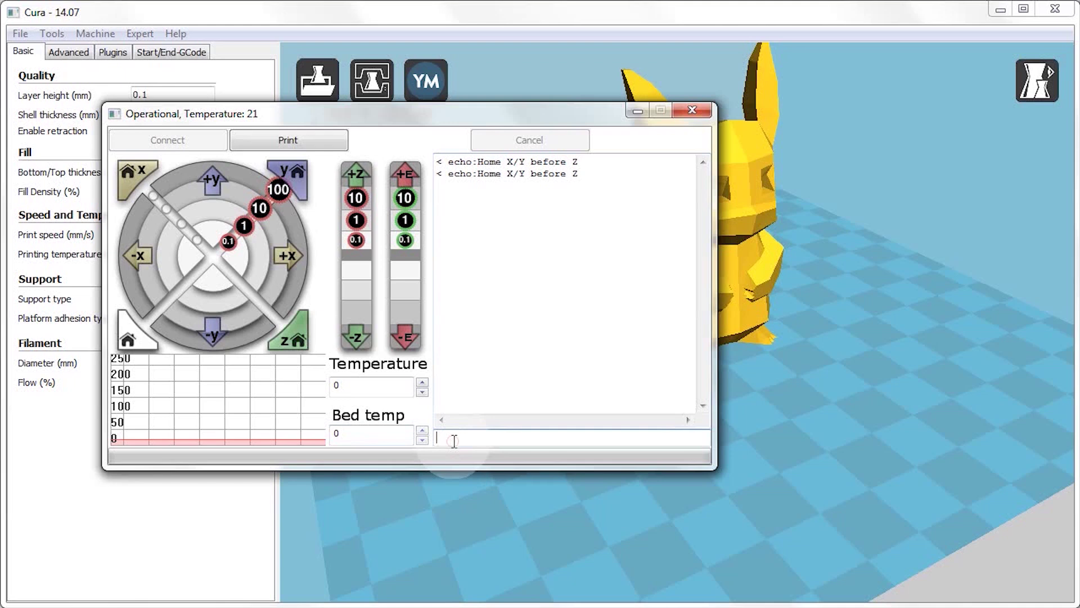
text(M212)
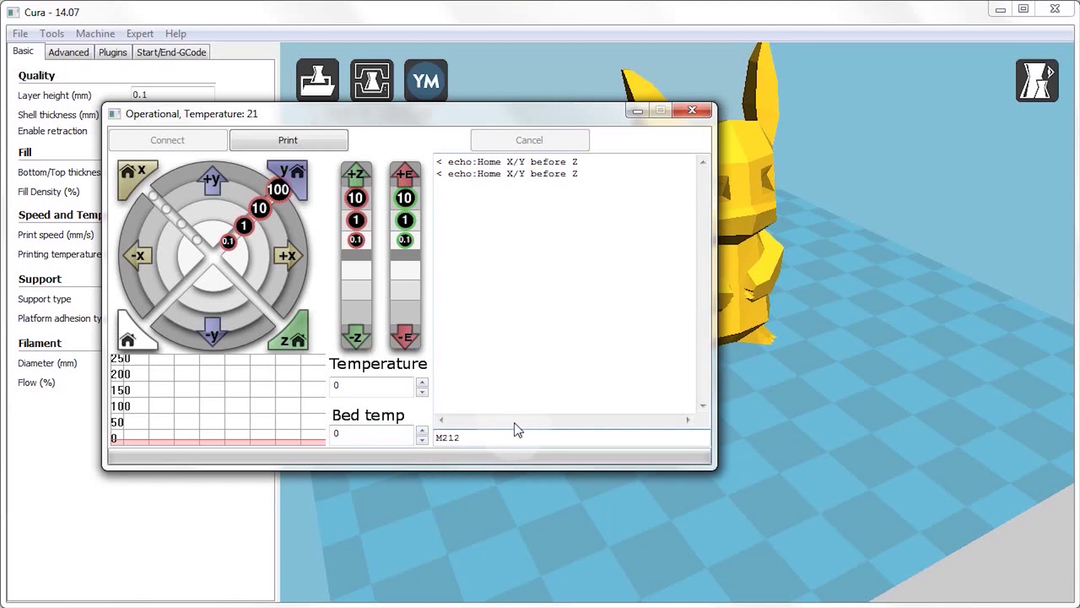
text(Z0.2)
text(-0.2)
key(Return)
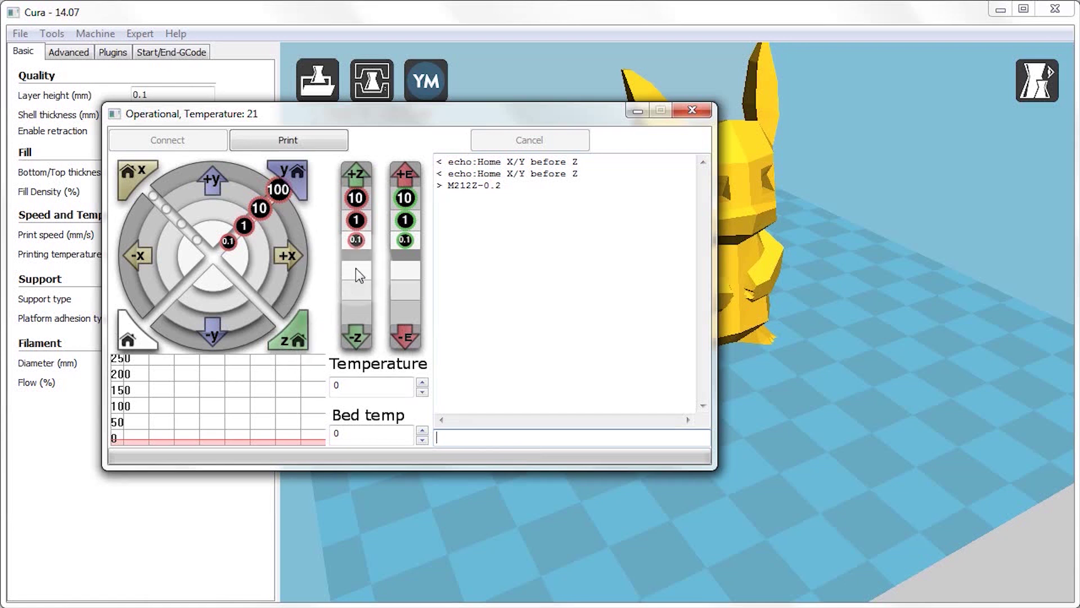
click(351, 290)
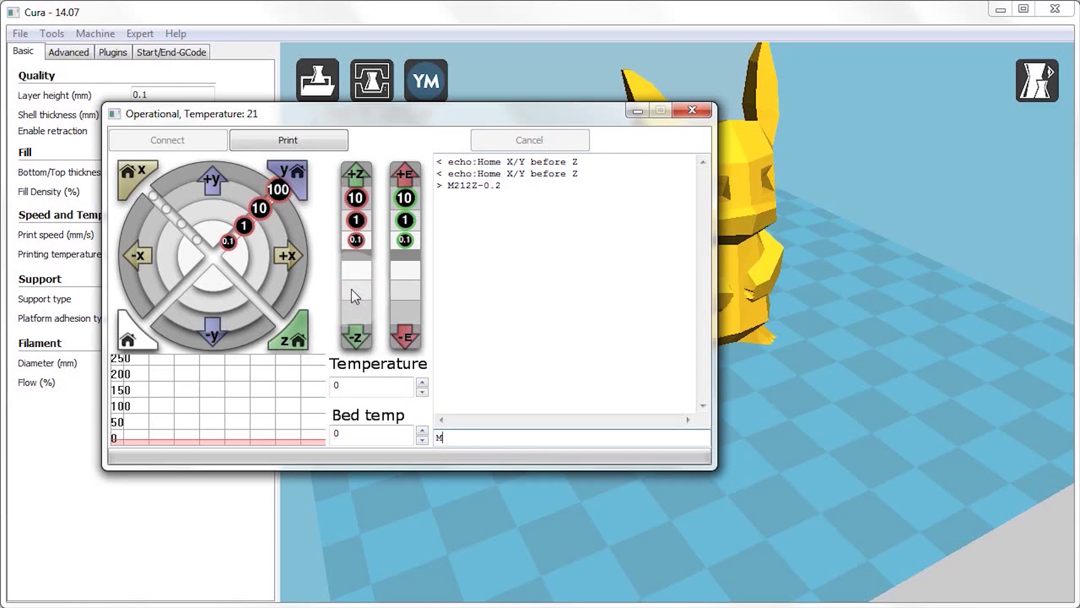
- Send M114 and check the Z value in the position reply
text(4)
key(Return)
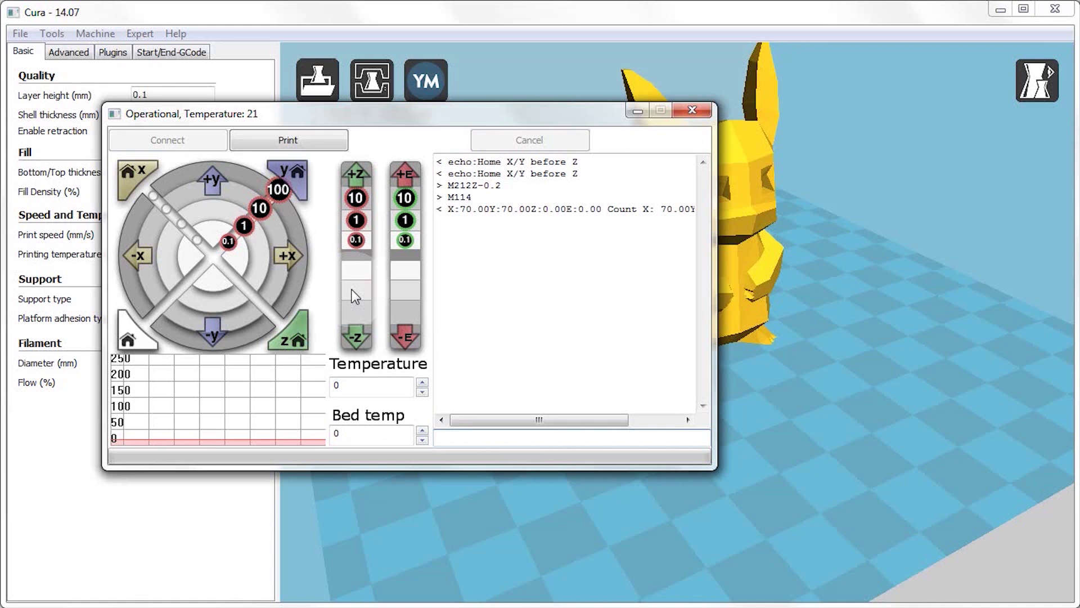
double_click(538, 213)
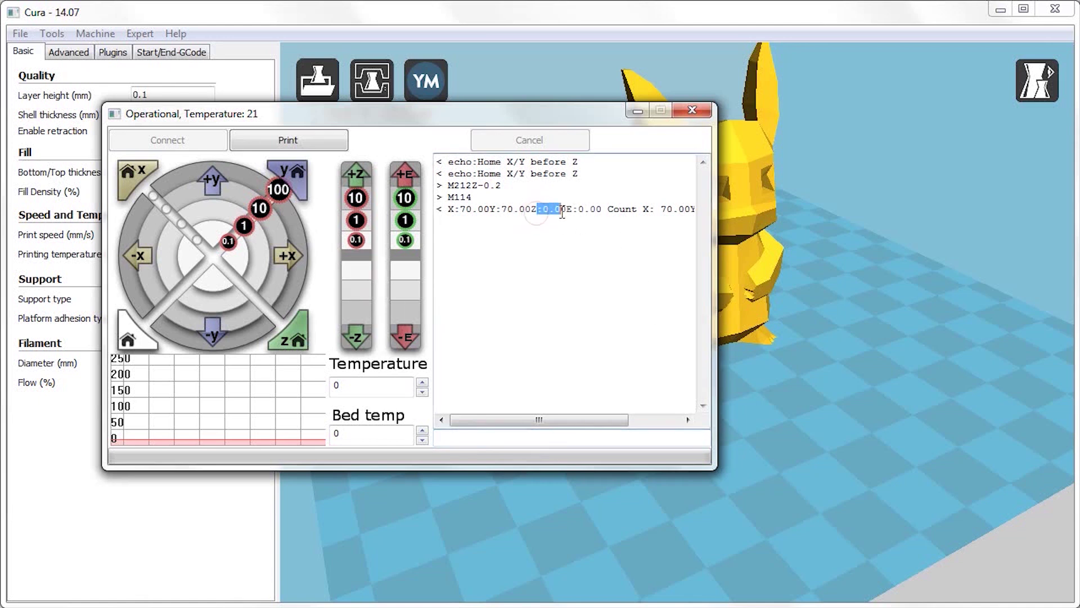
click(569, 230)
click(356, 294)
click(355, 293)
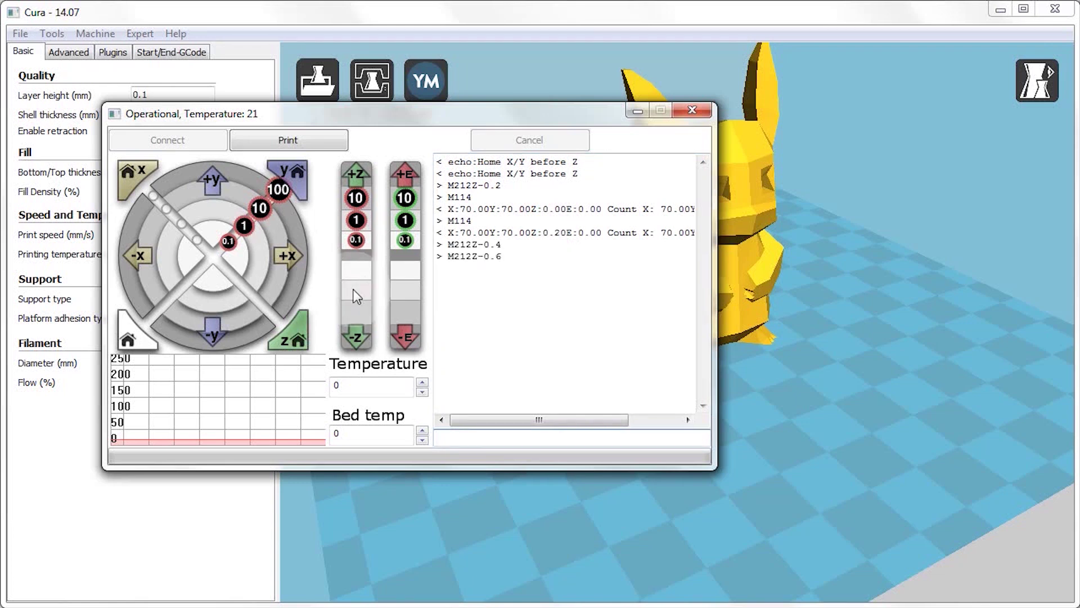
- Send M212Z-0.8, then M500 to store the settings in printer memory
click(466, 436)
text(M212Z)
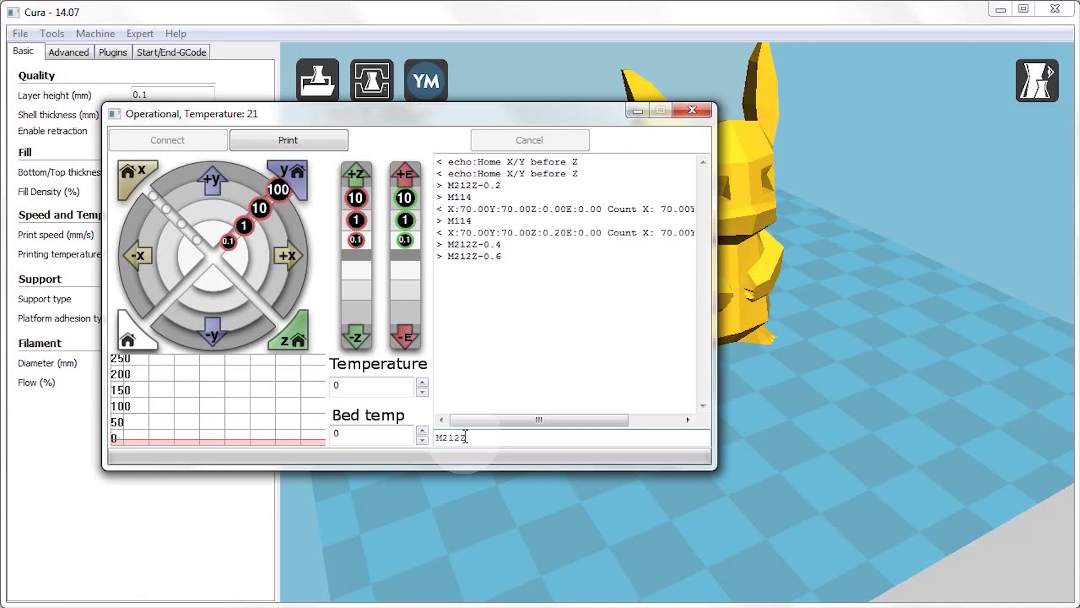
text(-0.8)
key(Return)
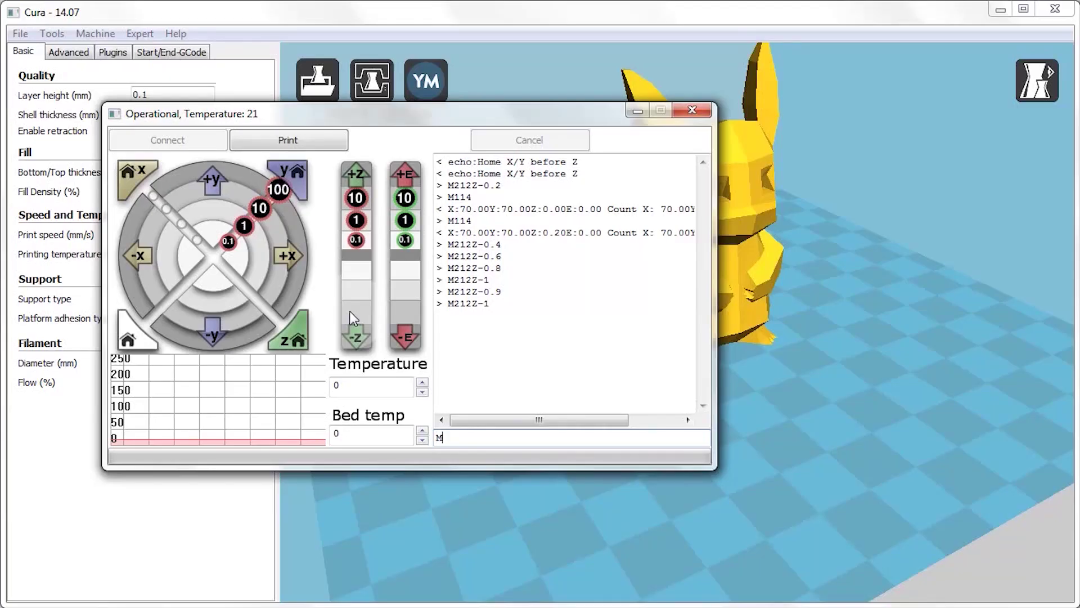
key(Return)
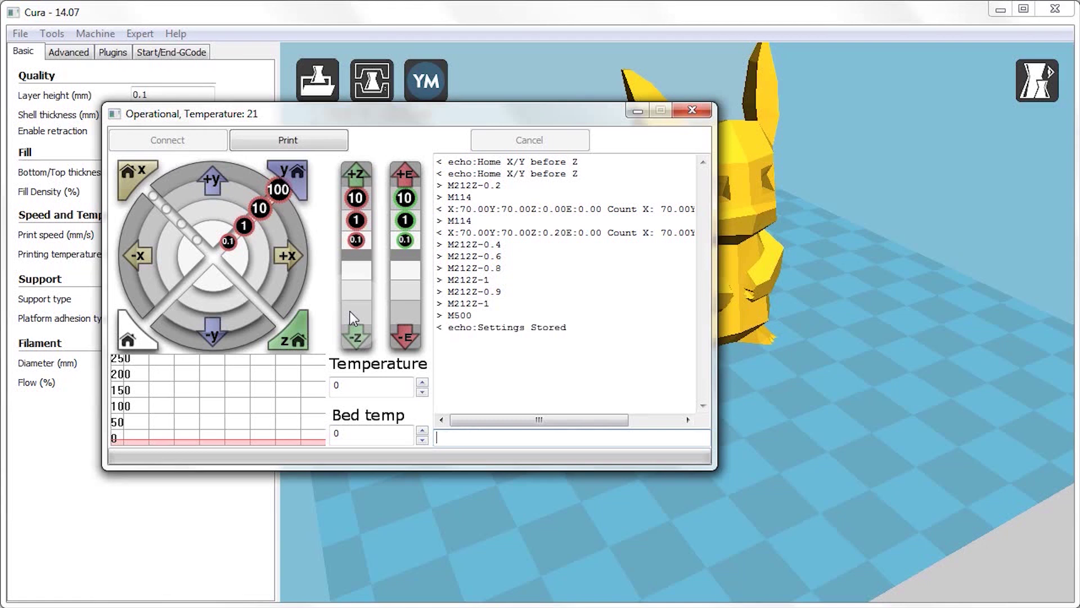
- Send M503 to verify probe offset Z-1.00, close the printer window and show Start/End-GCode
text(M50)
text(3)
key(Return)
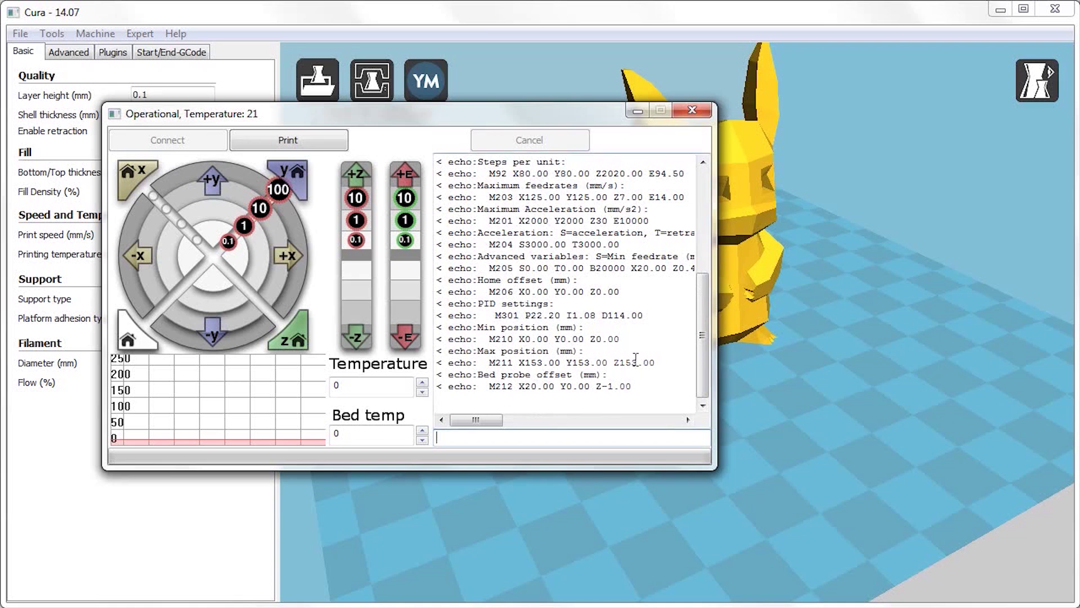
drag(474, 375, 580, 386)
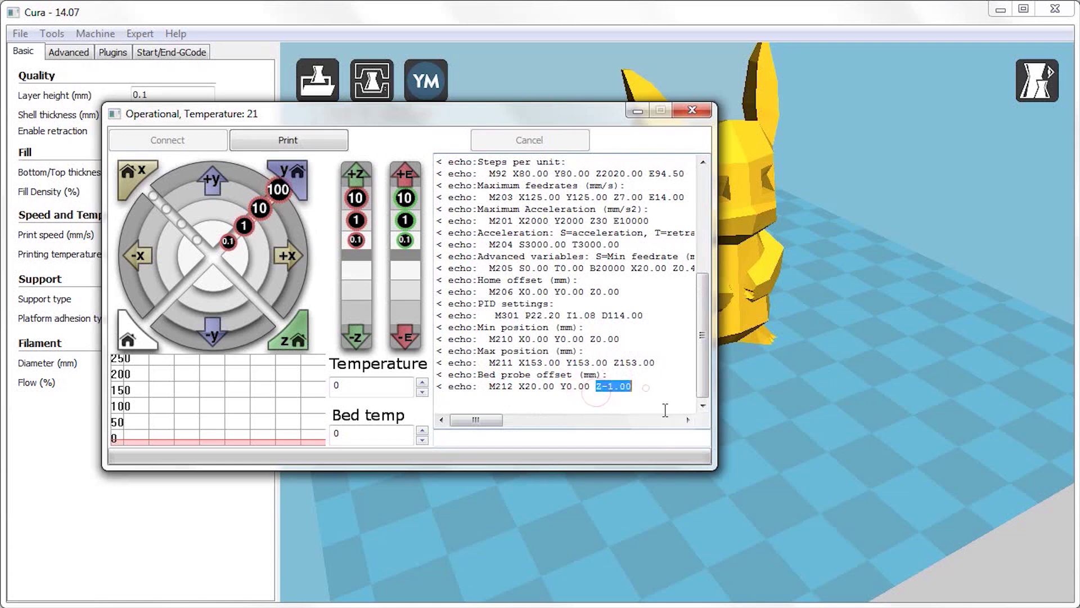
click(653, 395)
click(652, 394)
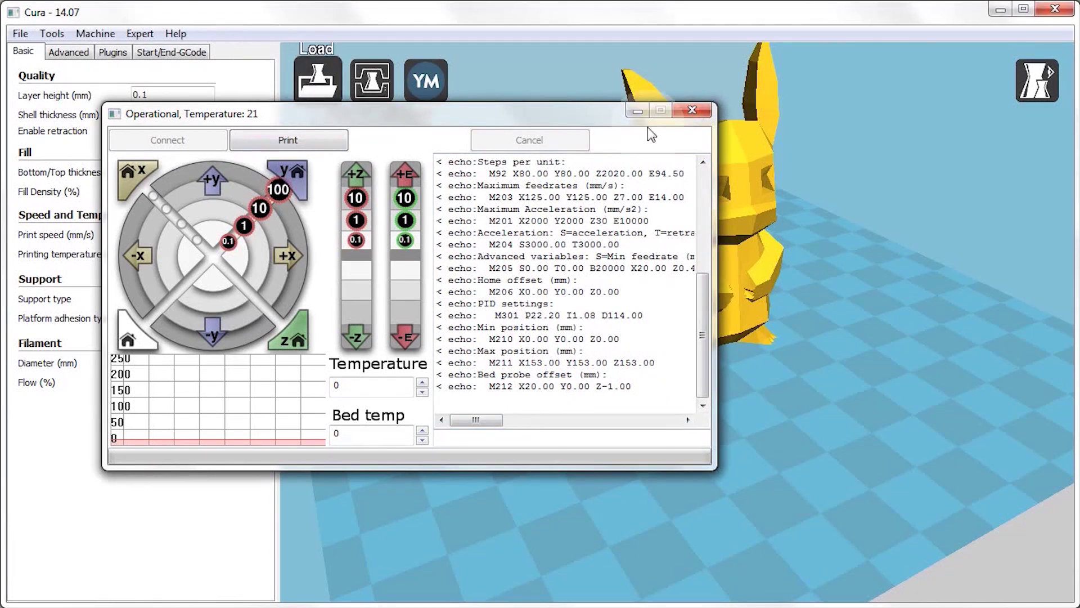
click(693, 110)
click(152, 54)
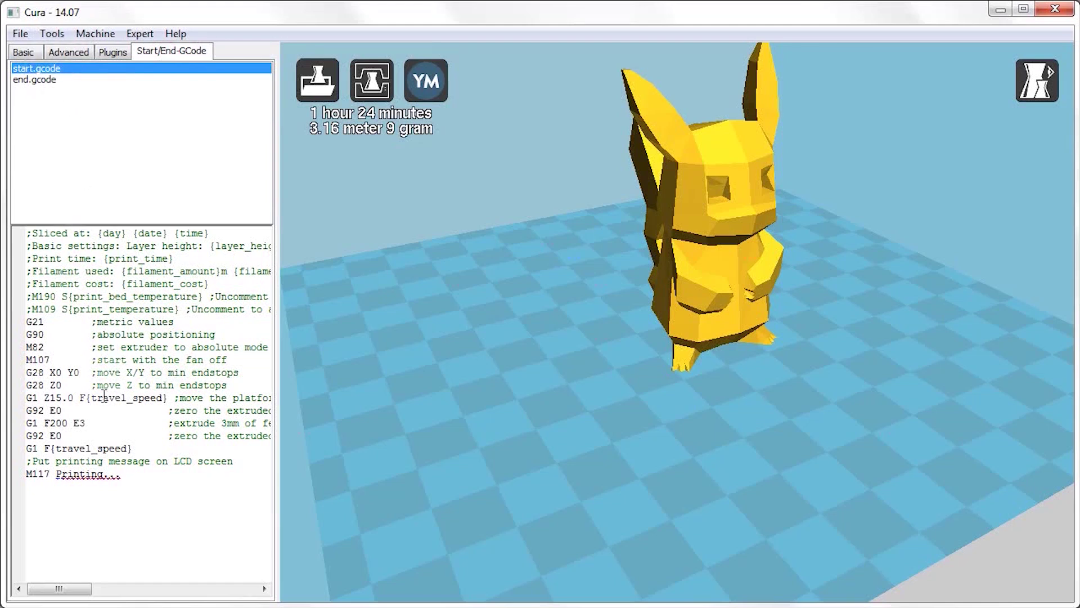
- Insert a new G29 line after 'G28 Z0' in start.gcode
click(236, 385)
key(Return)
key(Return)
key(Up)
key(Return)
text(G29)
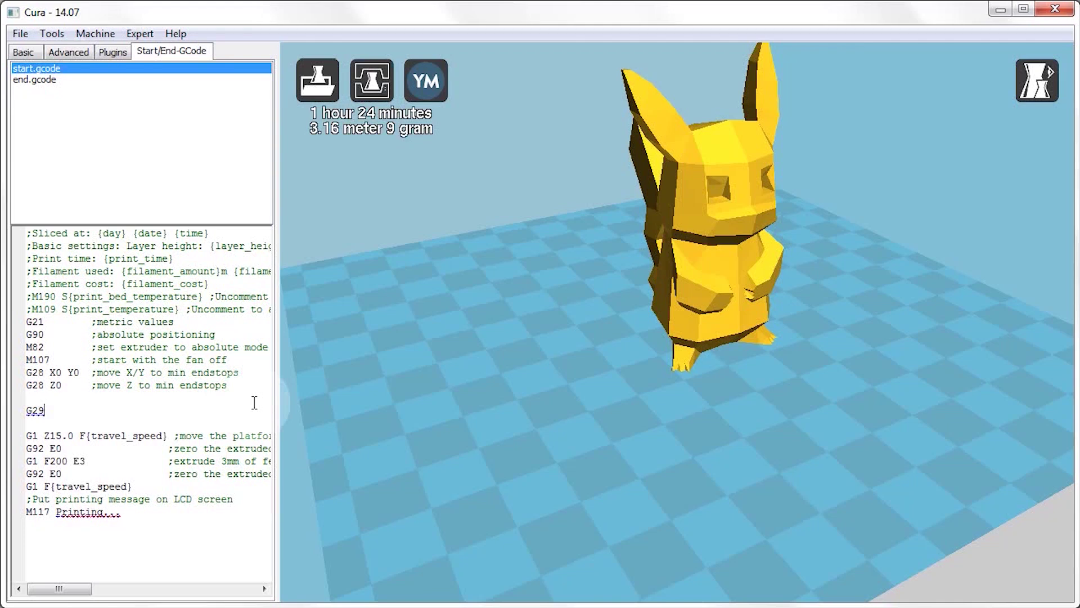
- Commit the edited G29 start G-code and start printing the Pikachu model over USB
click(347, 229)
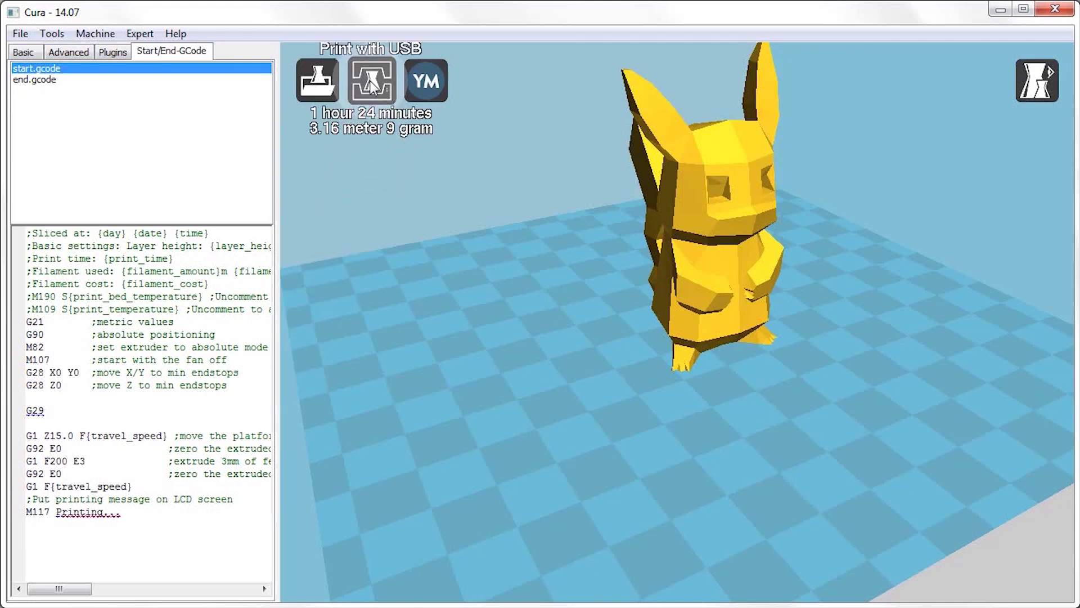
click(634, 406)
key(ctrl+p)
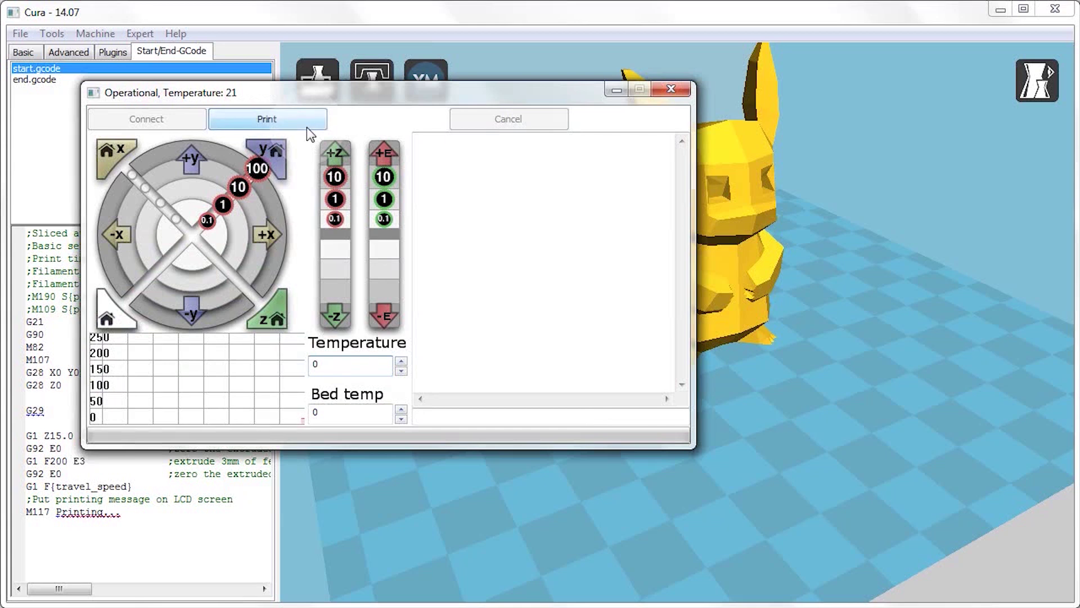
click(306, 127)
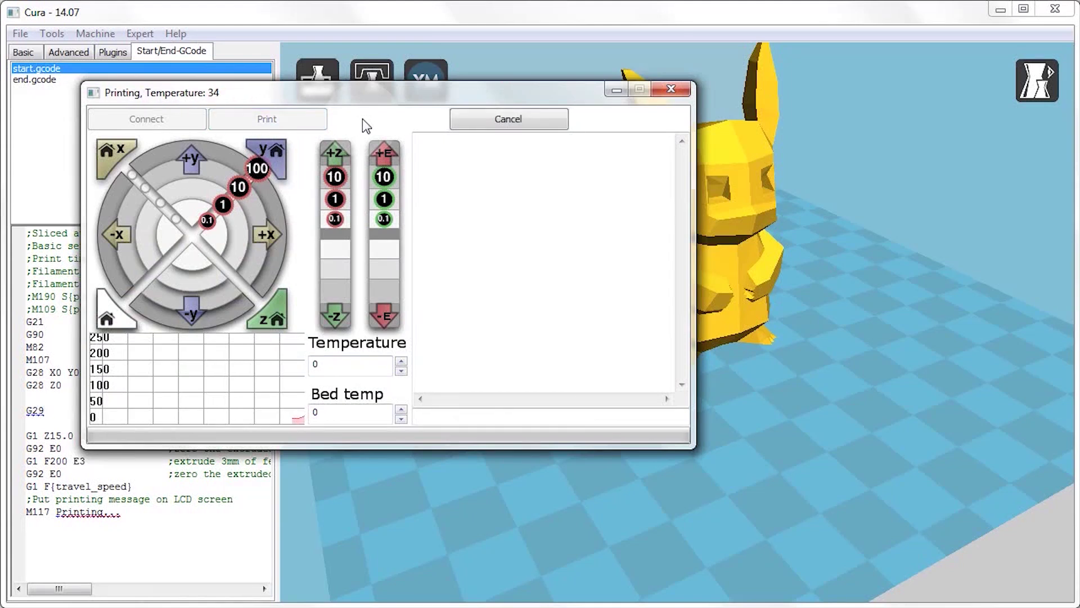